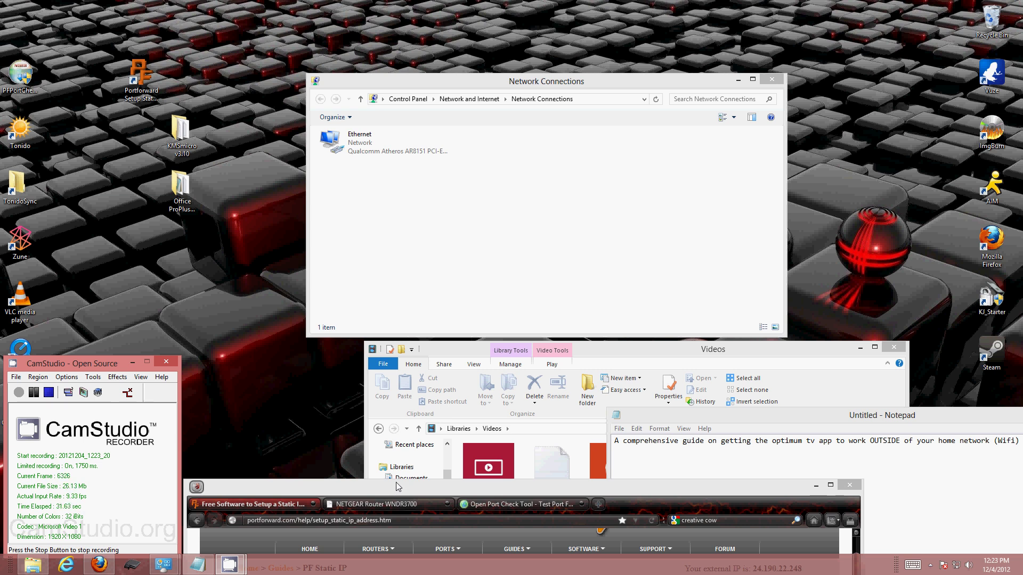
Maximize the Firefox window showing portforward.com's free static IP software page
left_click_drag(398, 490, 384, 8)
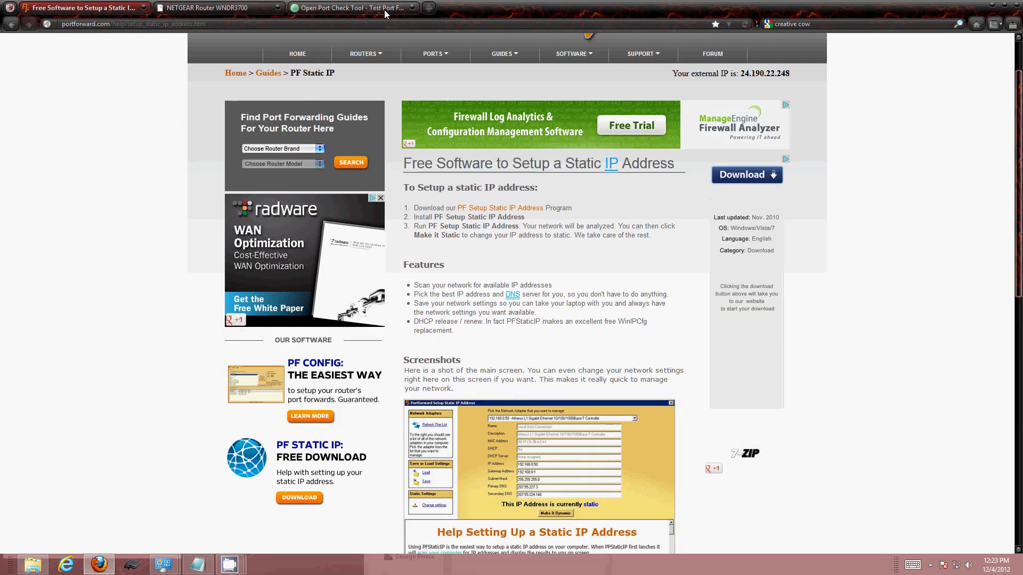
scroll(183, 228, "up", 1)
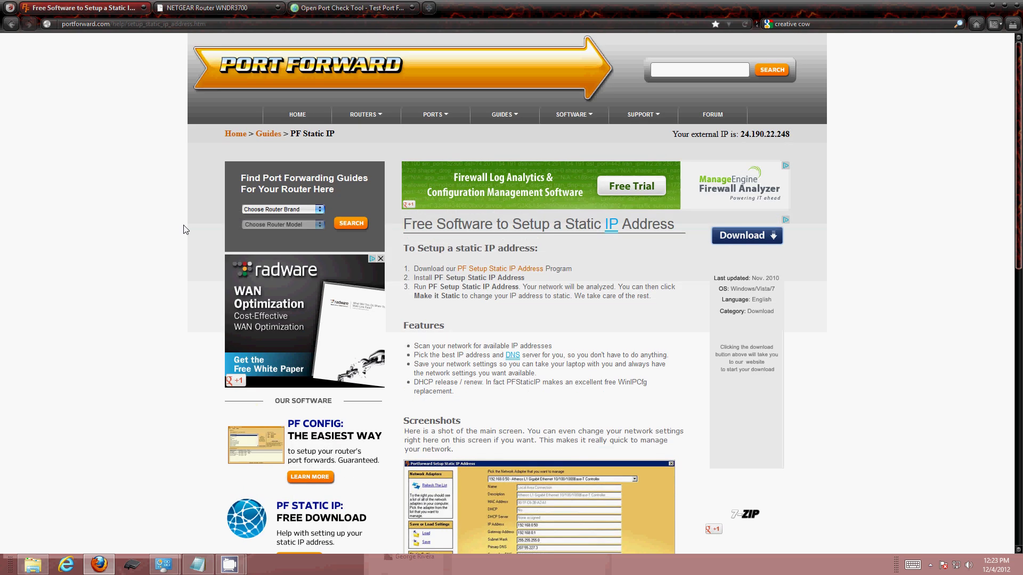
left_click(305, 122)
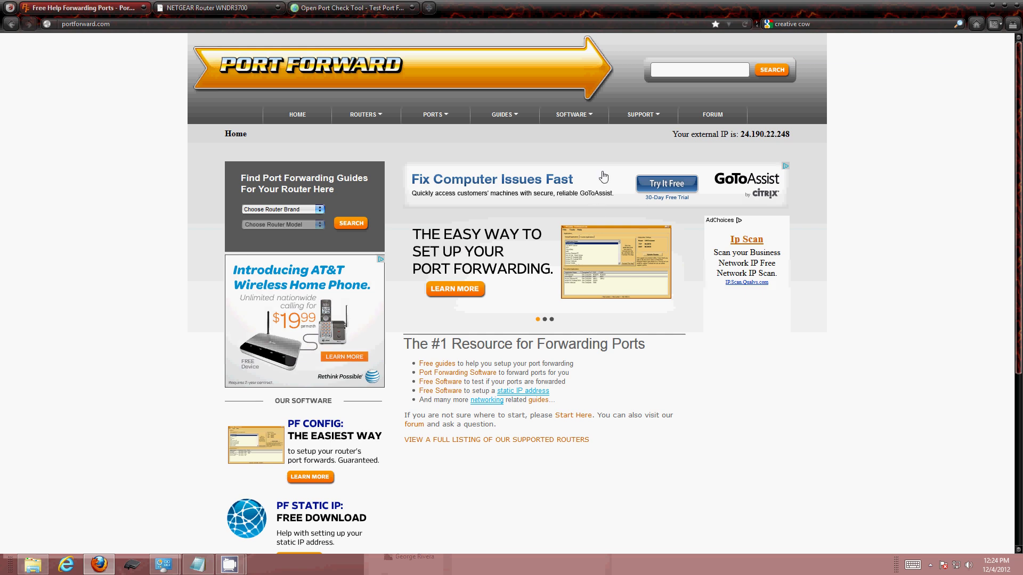
mouse_move(574, 120)
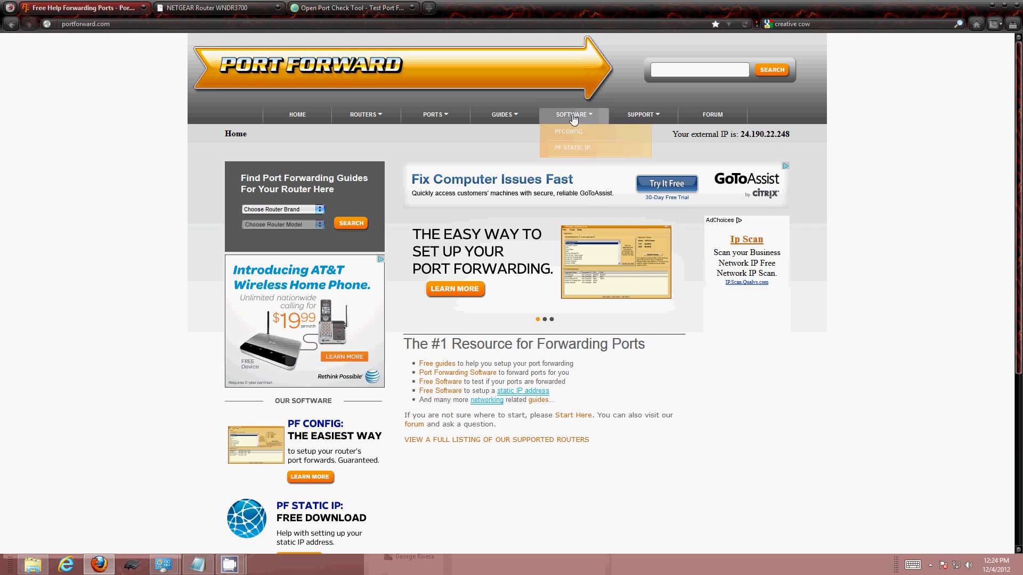
left_click(569, 152)
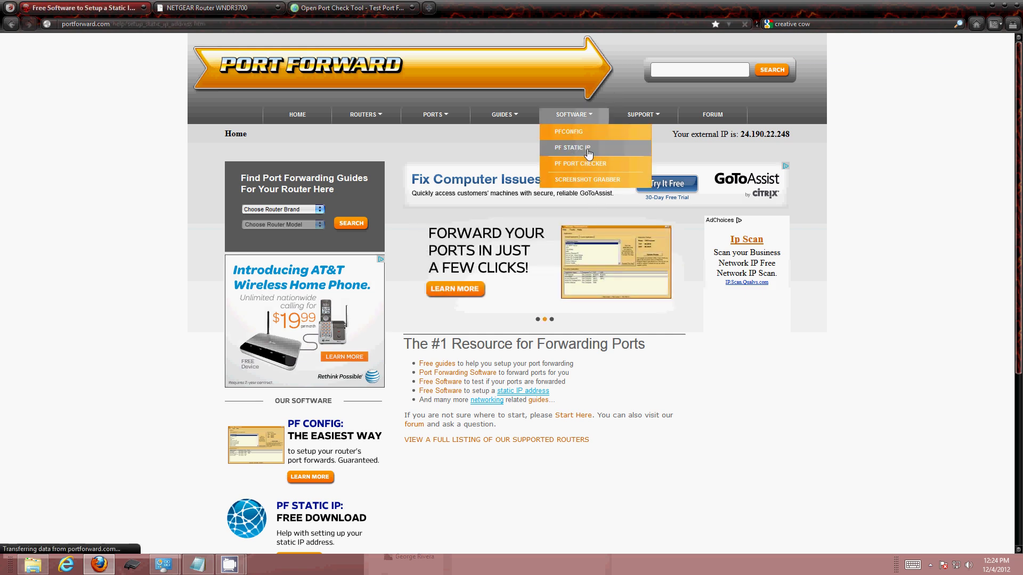
left_click(502, 269)
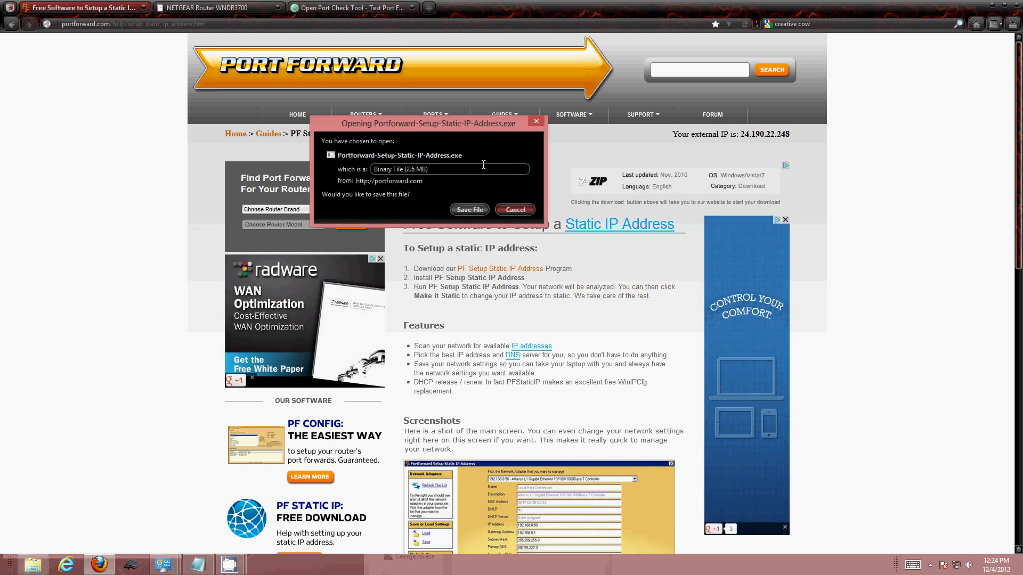
left_click(536, 122)
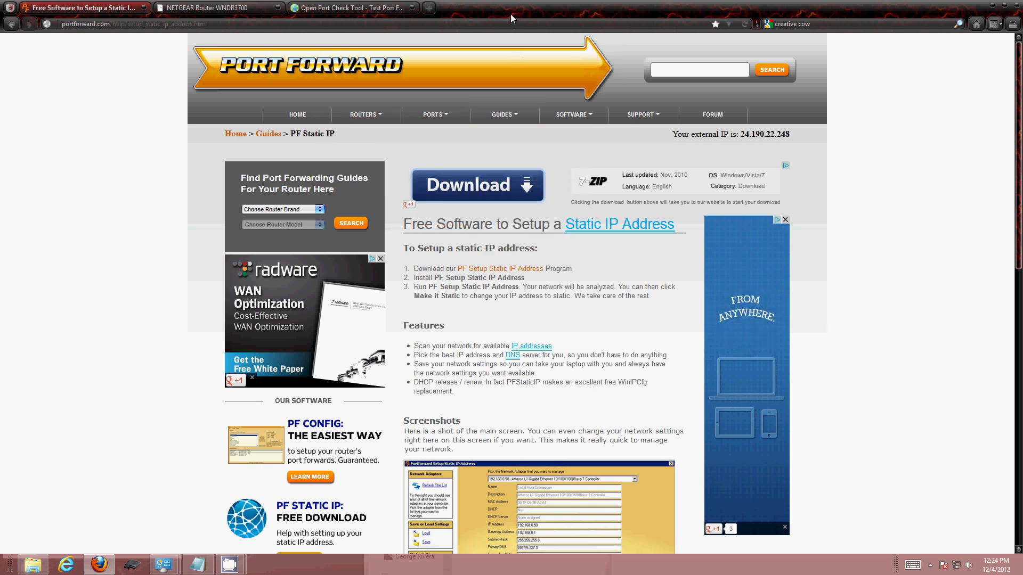
Restore the browser and launch Portforward Setup Static IP Address from the desktop
left_click_drag(515, 8, 488, 65)
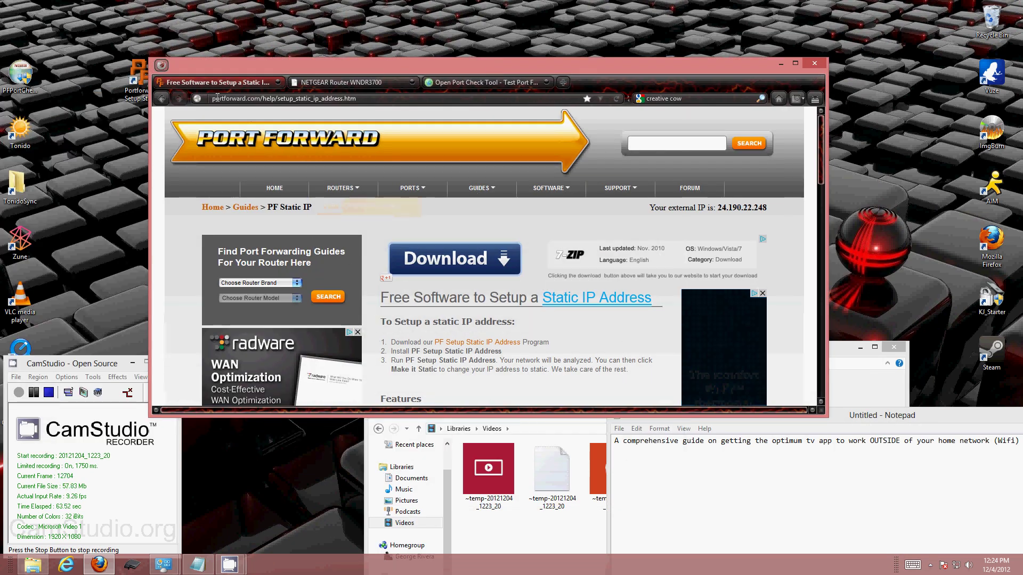
left_click_drag(237, 66, 298, 68)
double_click(139, 82)
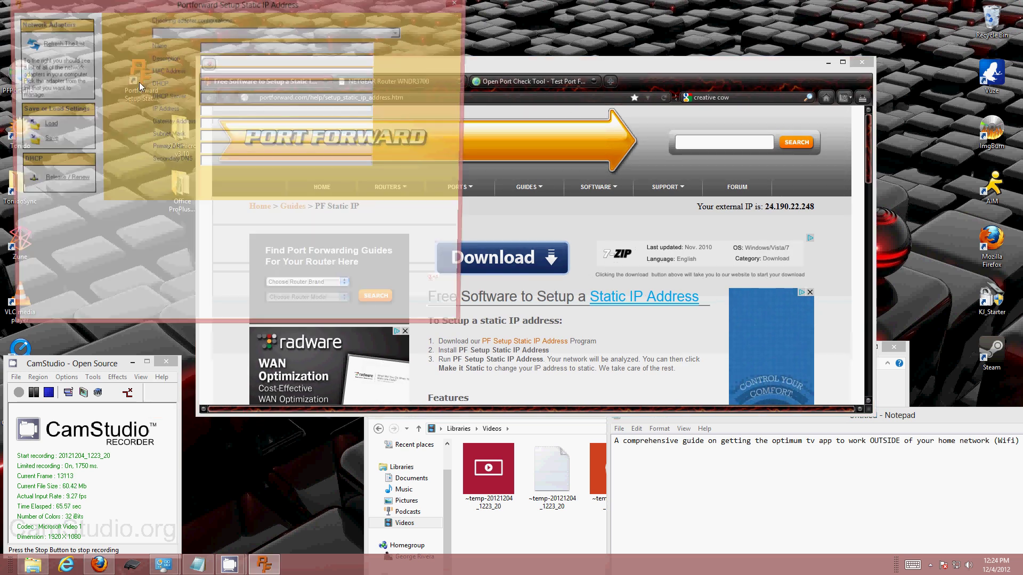
left_click_drag(326, 3, 478, 61)
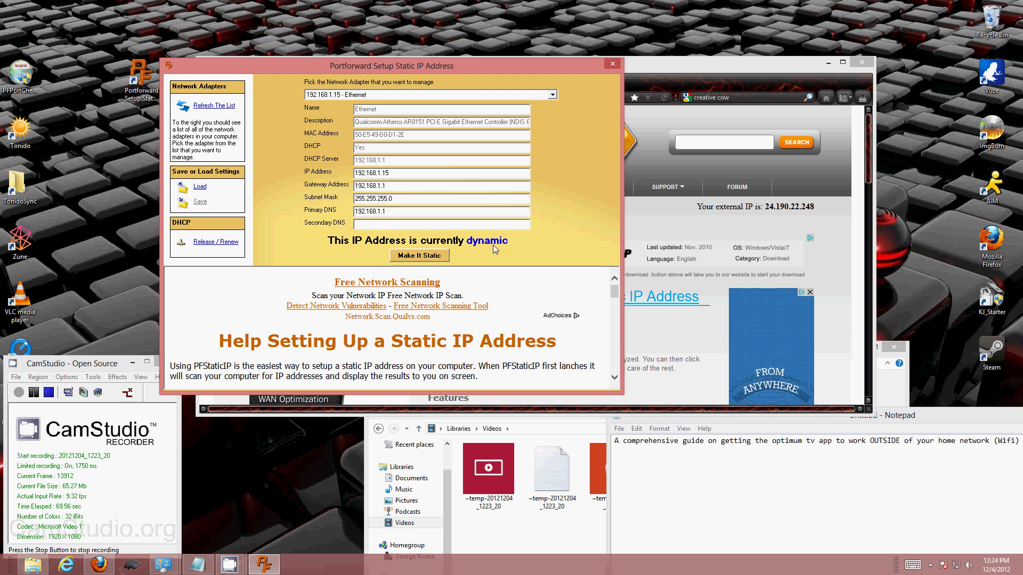
left_click_drag(474, 66, 576, 49)
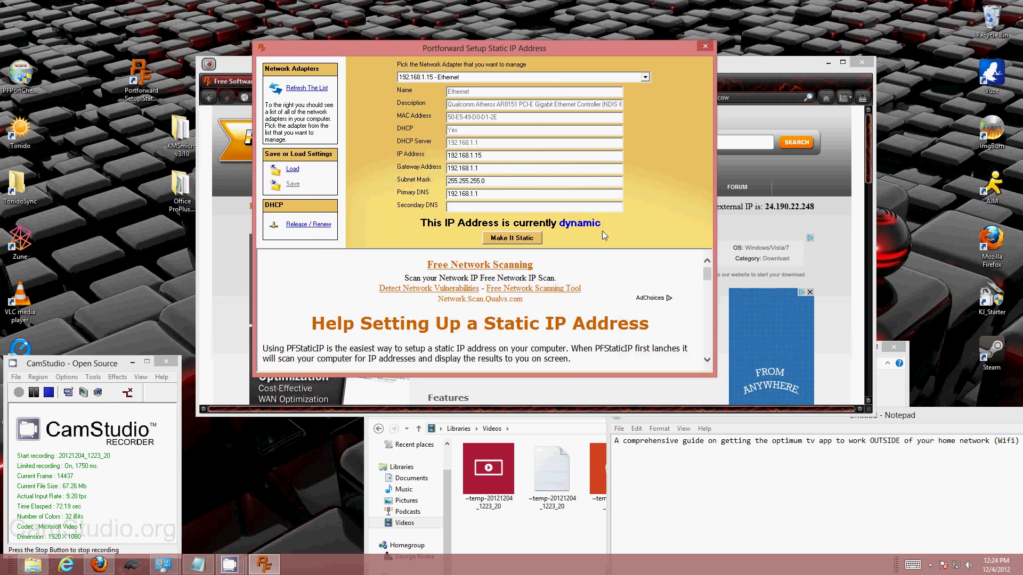
Make the Ethernet adapter static at 192.168.1.150 using the recommended settings
left_click(520, 242)
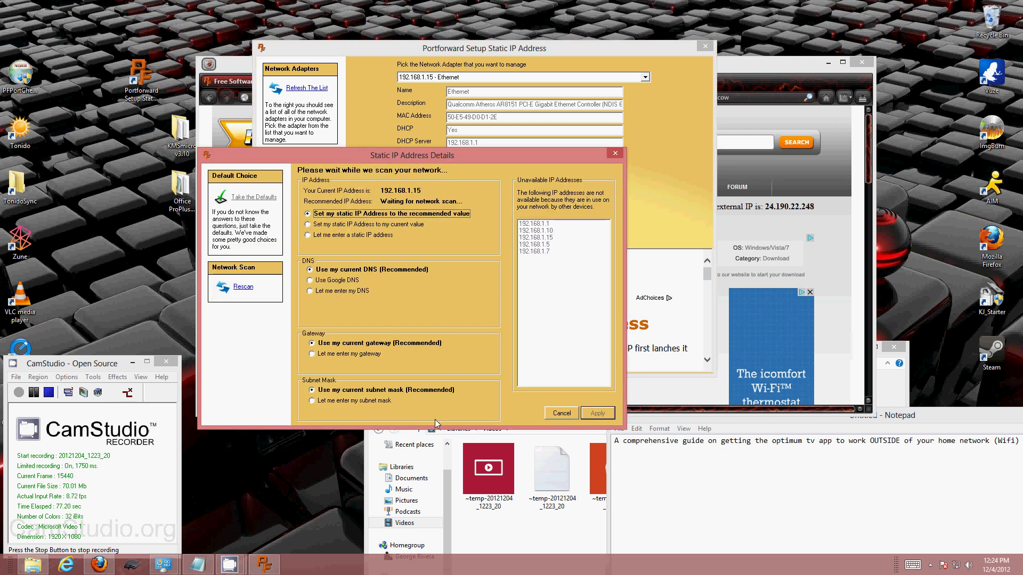
left_click(595, 413)
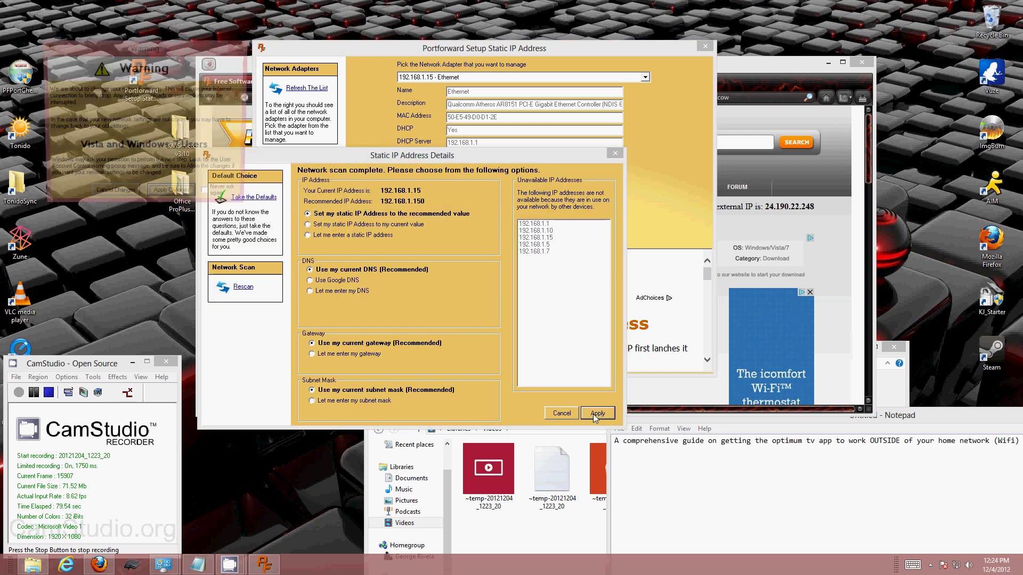
left_click(191, 198)
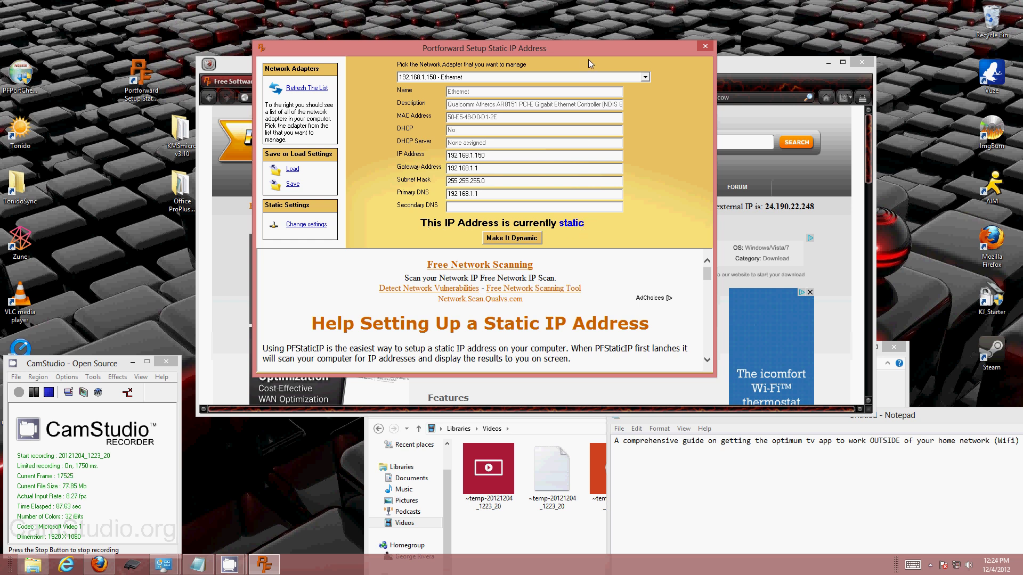
left_click_drag(592, 48, 372, 200)
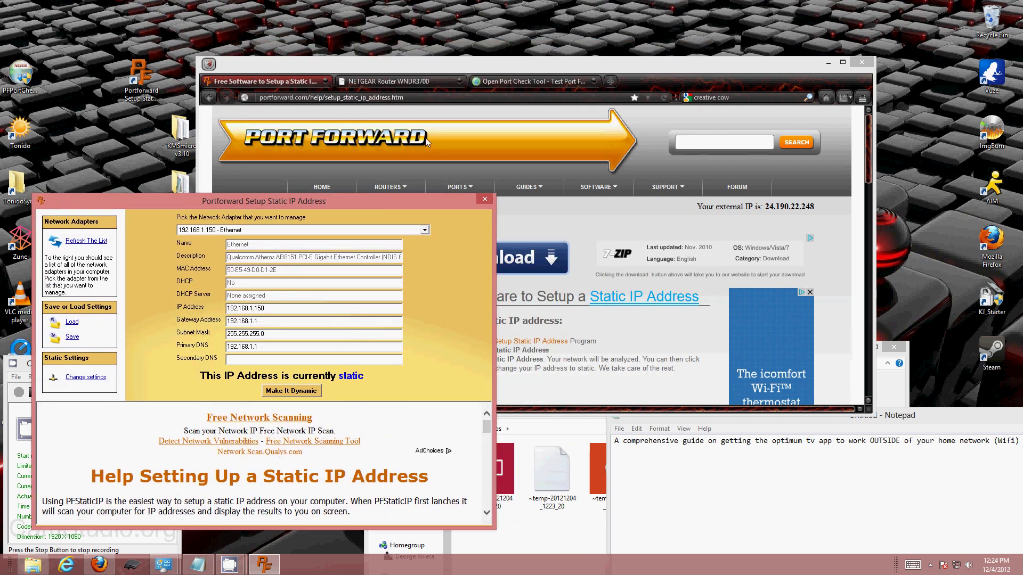
On the NETGEAR admin page, open Port Forwarding and delete the existing PPTP rule
left_click_drag(519, 63, 722, 49)
left_click(578, 70)
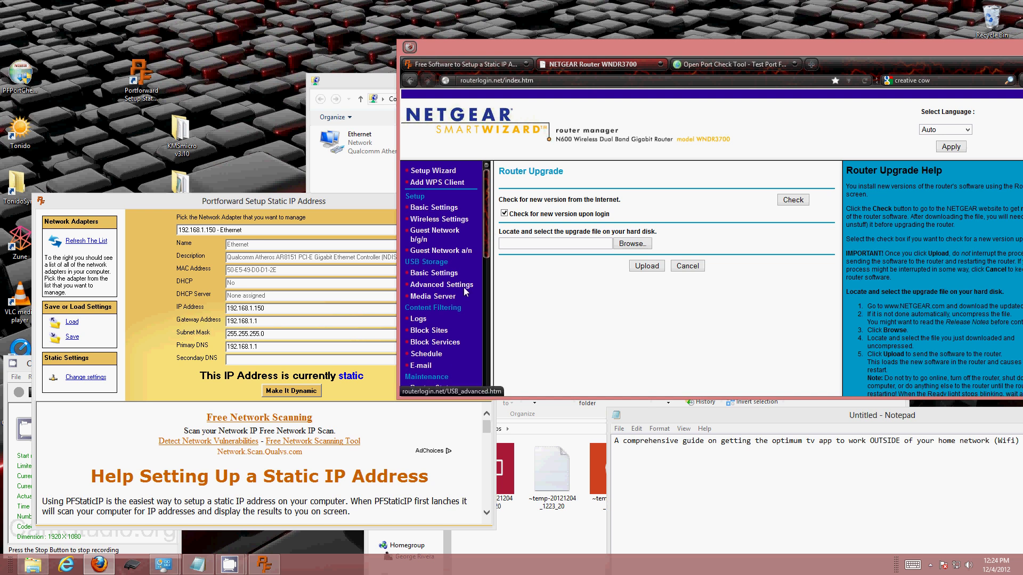
scroll(463, 291, "down", 4)
scroll(465, 288, "down", 2)
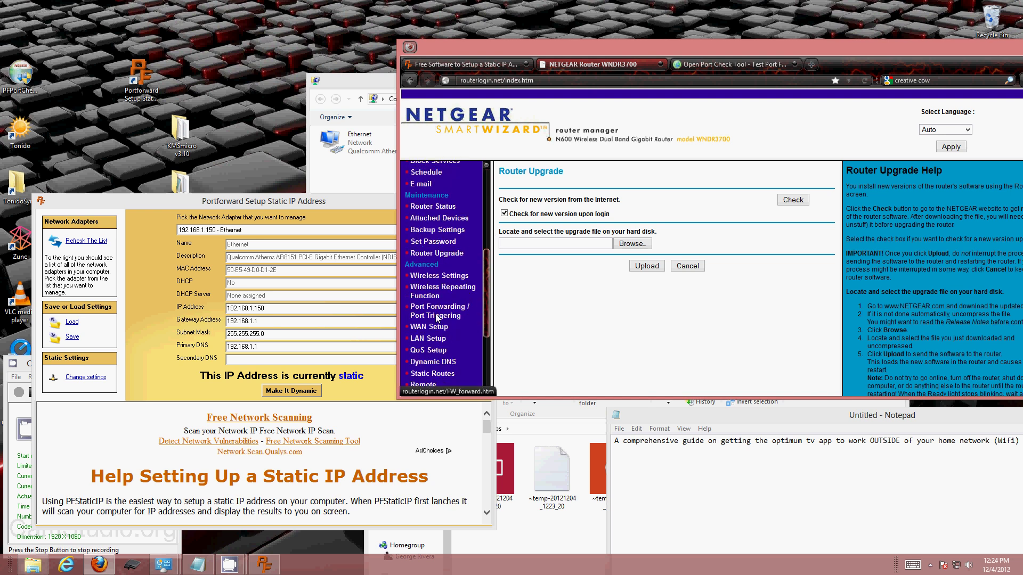
left_click(439, 311)
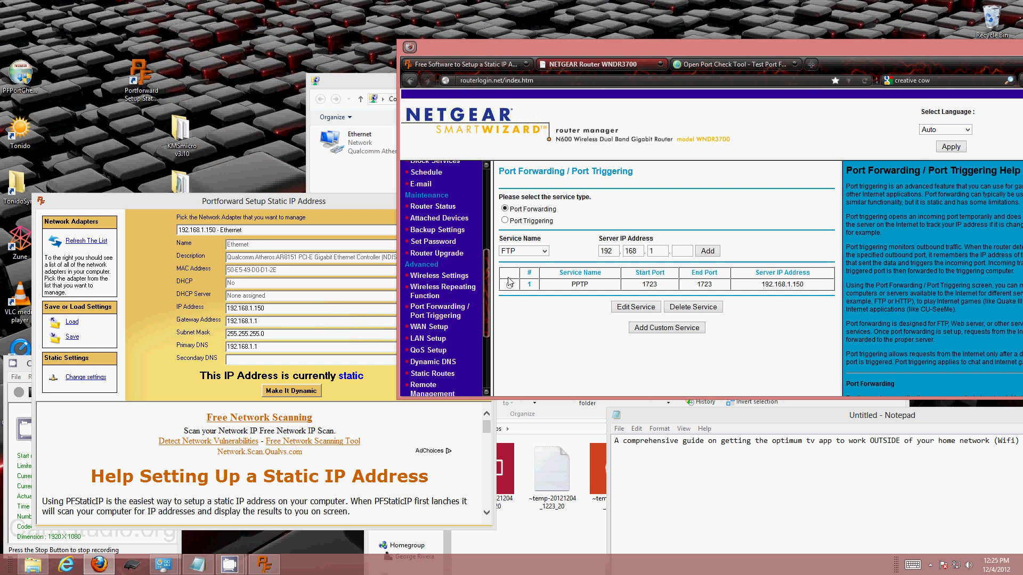
left_click(510, 285)
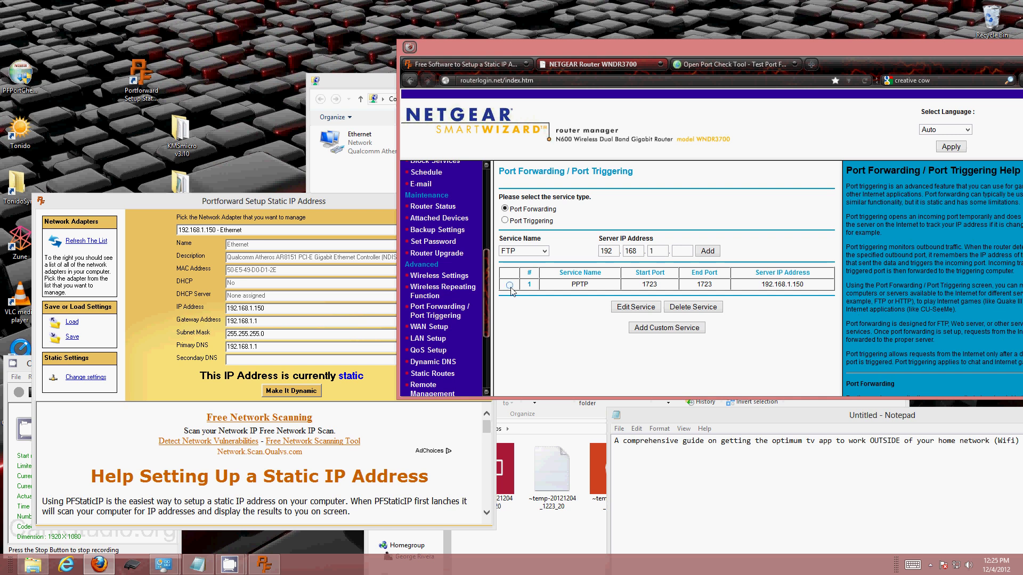
left_click(690, 308)
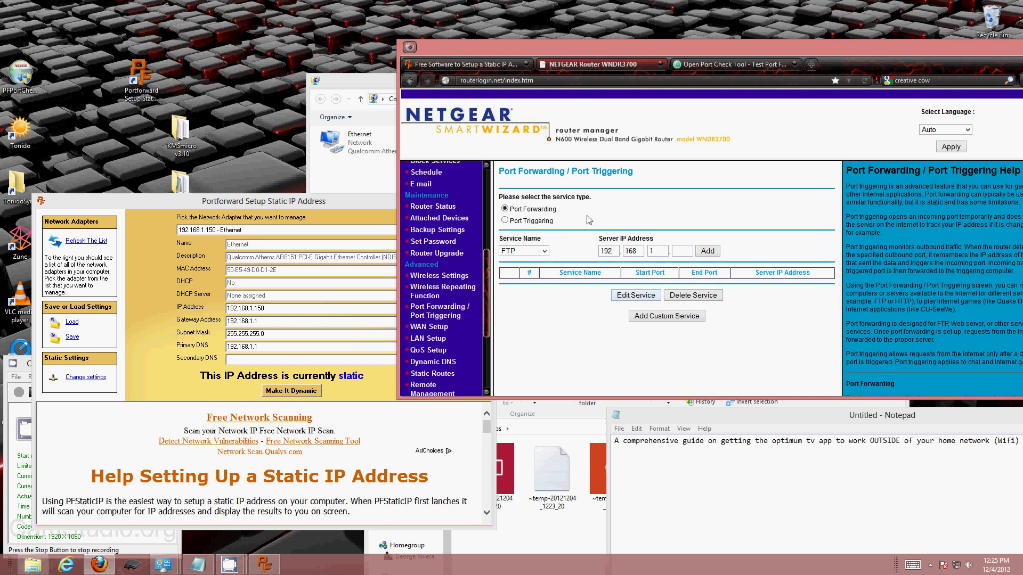
Add a PPTP port forwarding rule to server IP 192.168.1.150
left_click(544, 252)
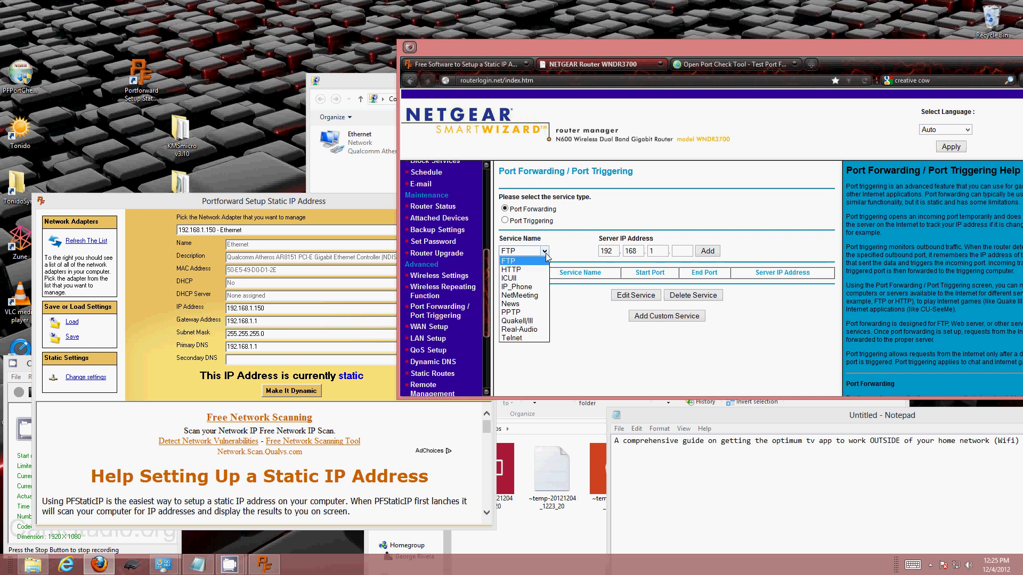
left_click(531, 312)
left_click(650, 249)
type("1")
left_click(682, 251)
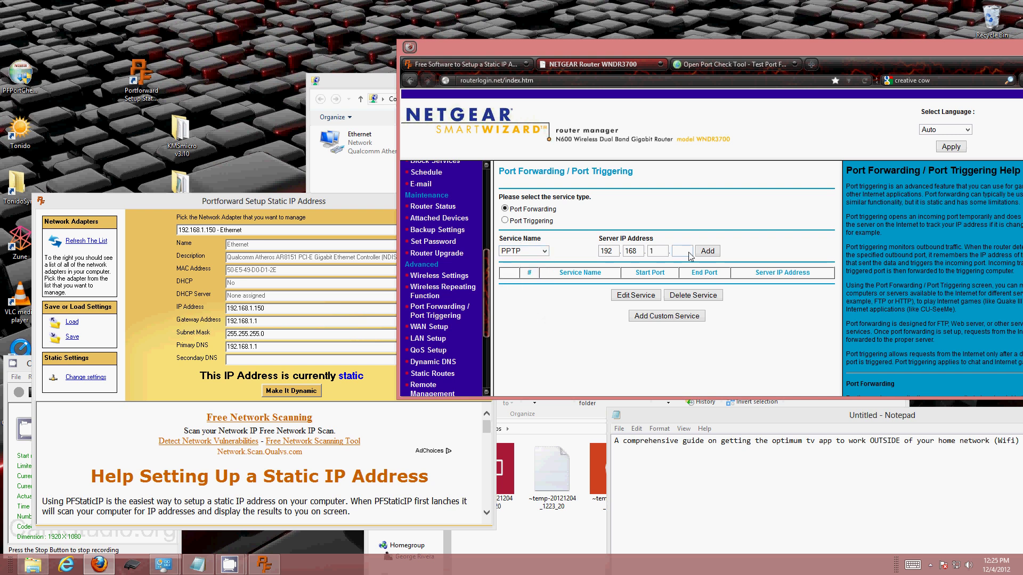
left_click_drag(372, 206, 383, 95)
double_click(270, 198)
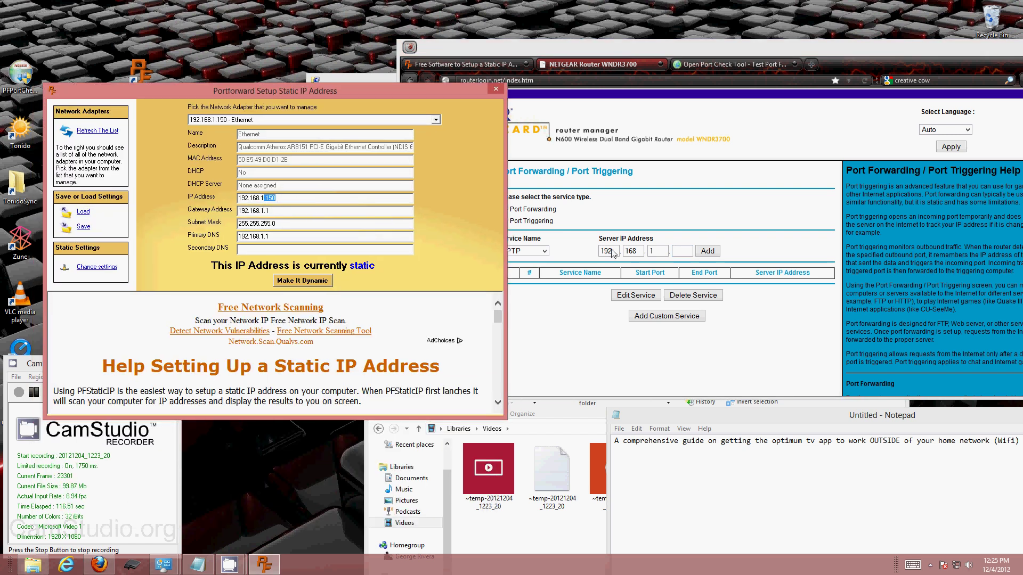
left_click(685, 254)
type("150")
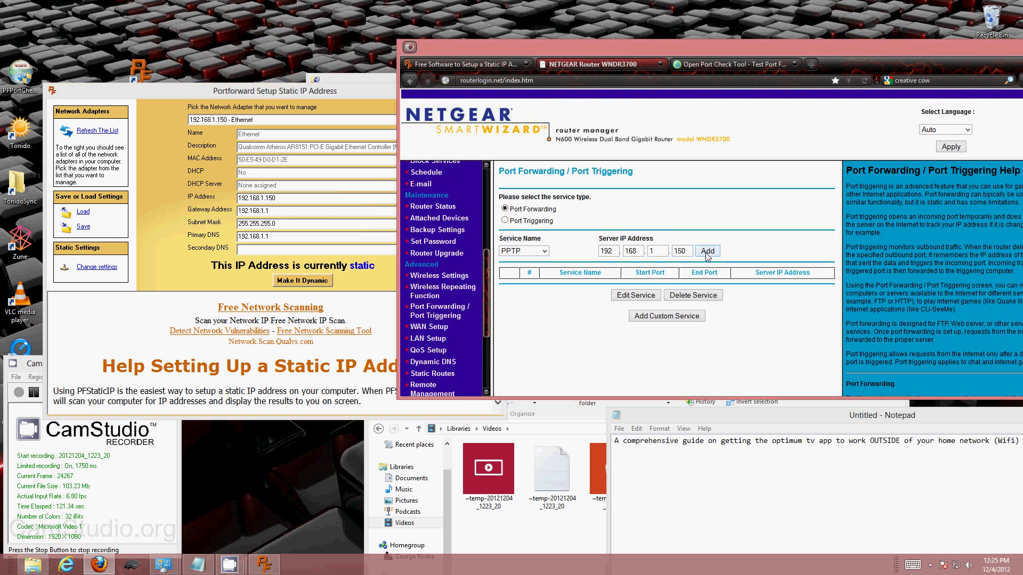
left_click(708, 251)
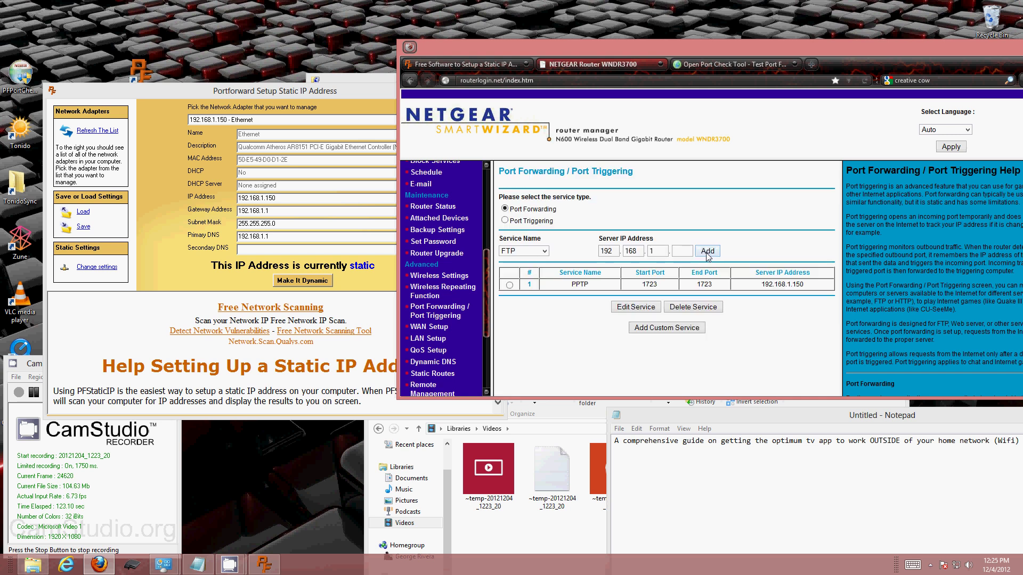
Check the new rule forwards port 1723 to 192.168.1.150 and close Network Connections
double_click(639, 287)
left_click_drag(760, 285, 817, 293)
left_click(794, 335)
mouse_move(704, 52)
left_mouse_down()
mouse_move(638, 66)
mouse_move(576, 115)
mouse_move(586, 148)
mouse_move(684, 178)
left_mouse_up()
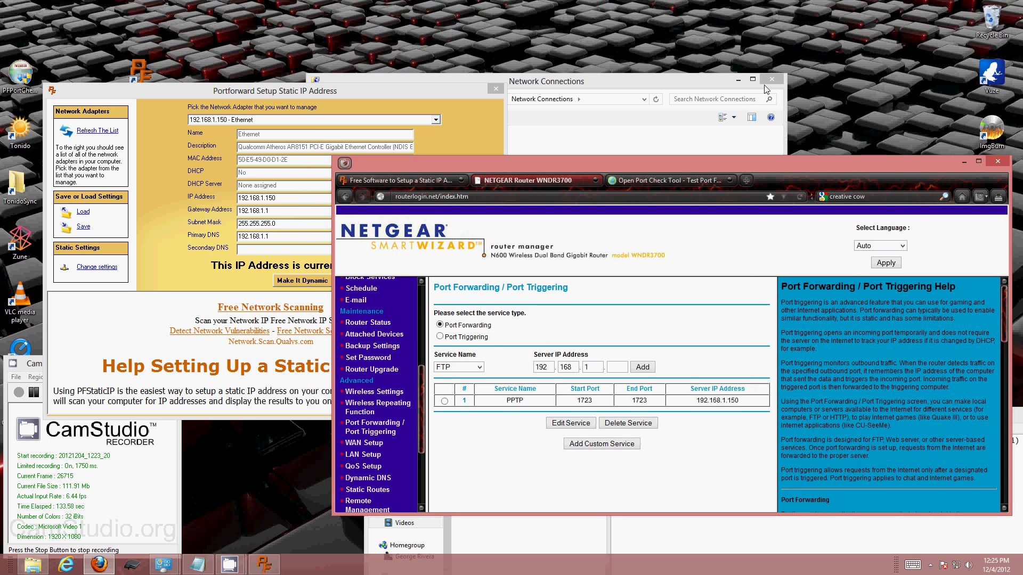
left_click(767, 86)
left_click(769, 81)
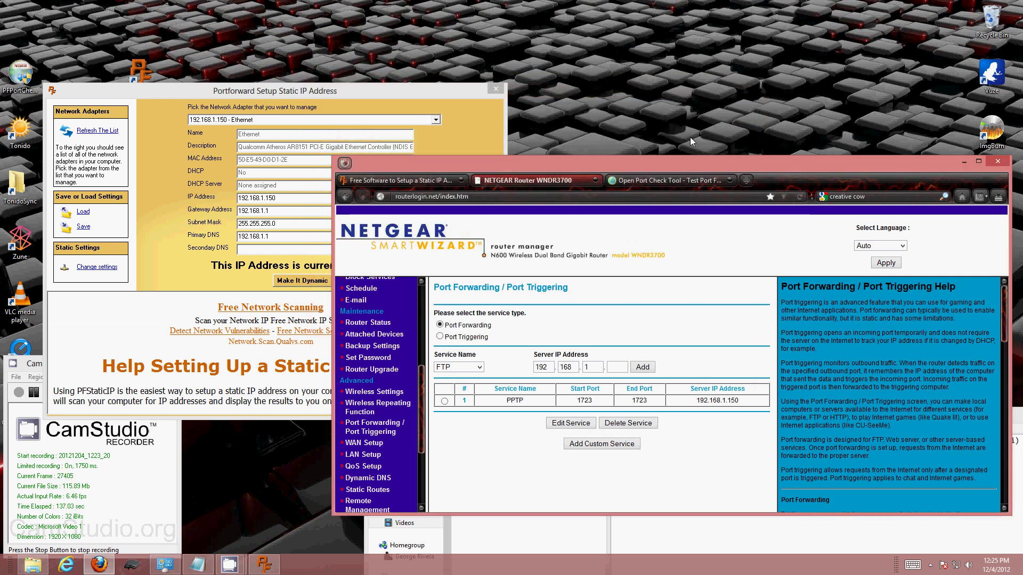
left_click(590, 104)
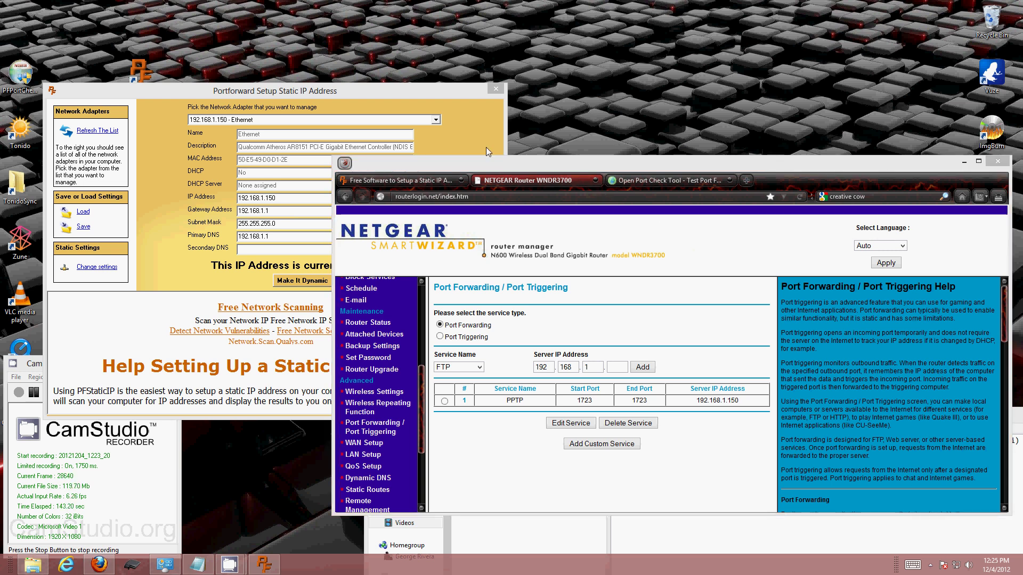
key("super+x")
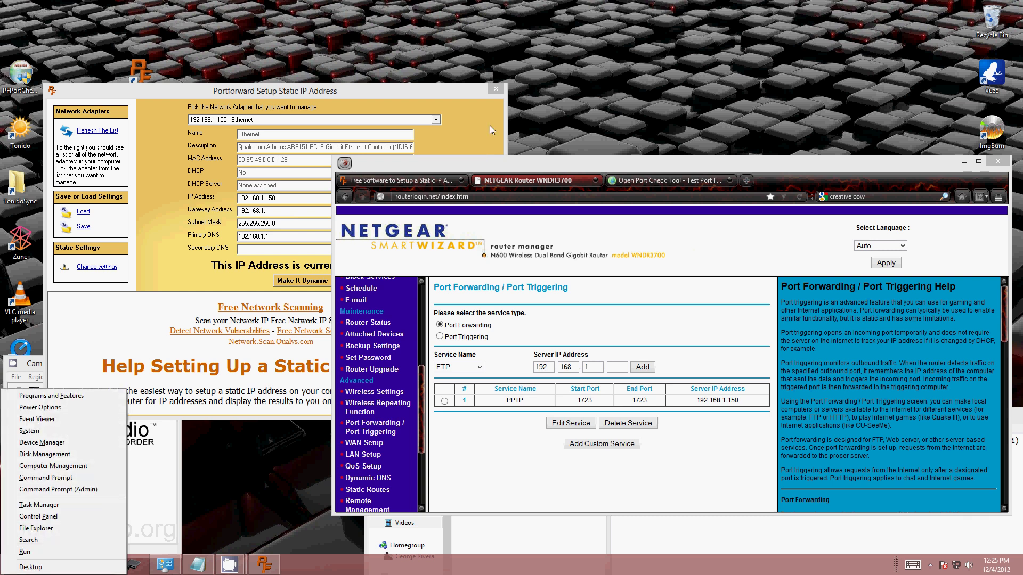
Go via Control Panel's Network and Sharing Center to Change adapter settings, showing the Ethernet adapter
left_click(74, 521)
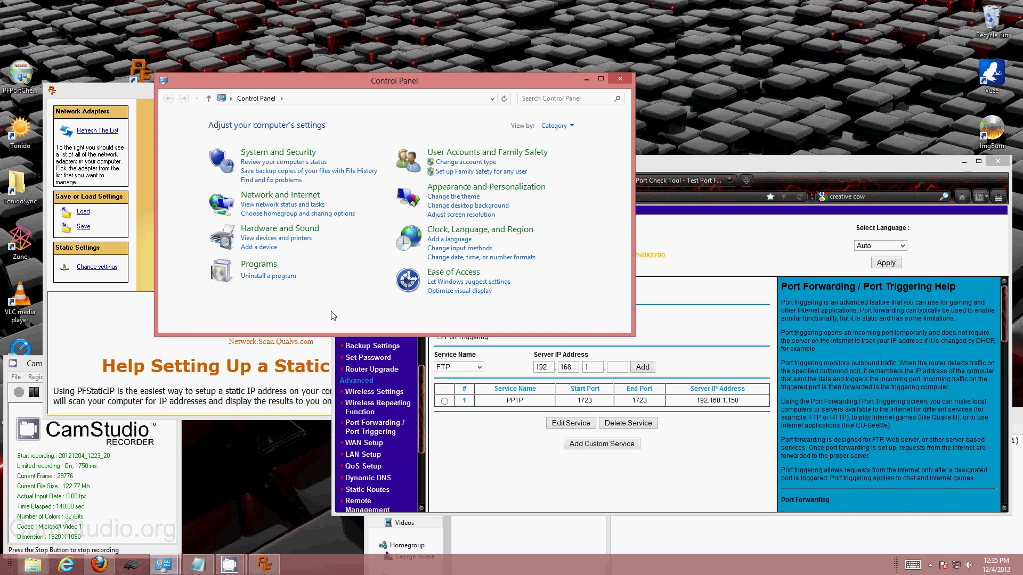
left_click(279, 207)
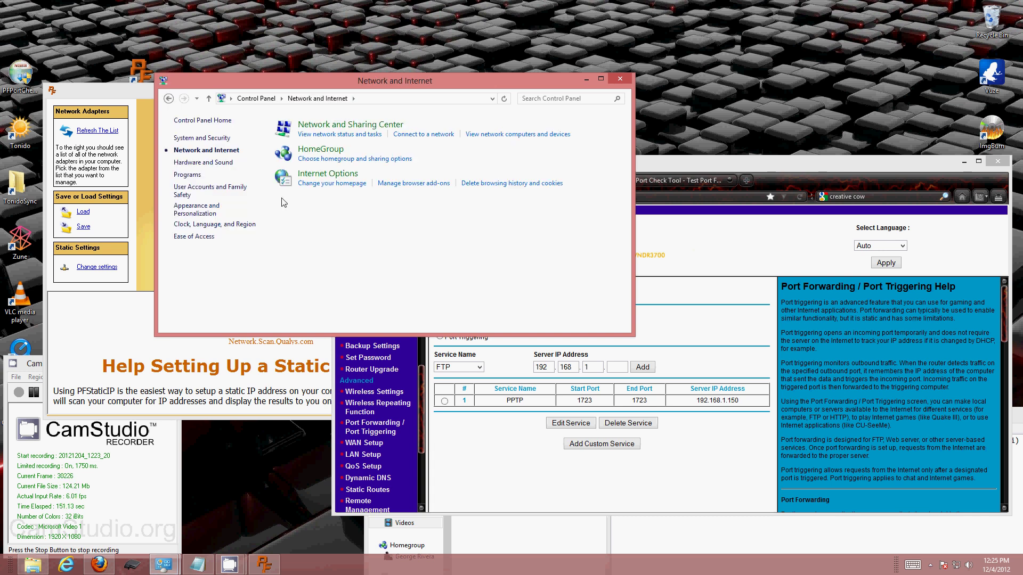
left_click(361, 128)
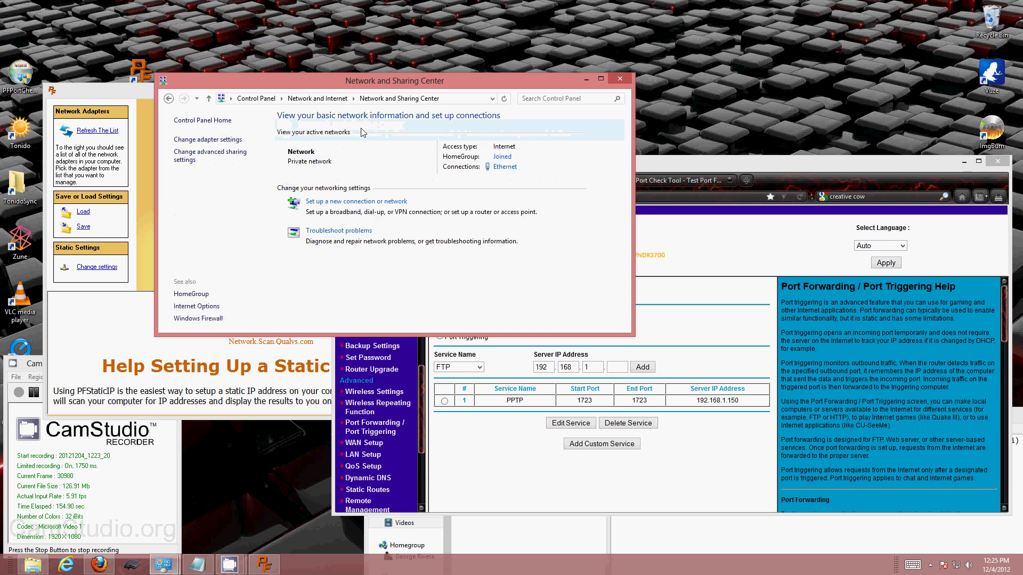
left_click(220, 141)
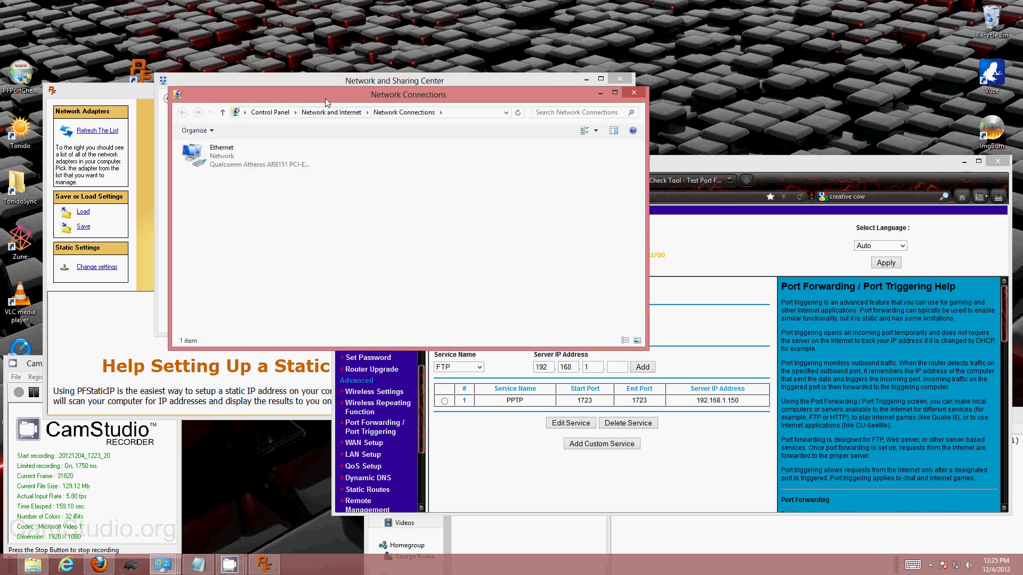
left_click_drag(324, 98, 426, 75)
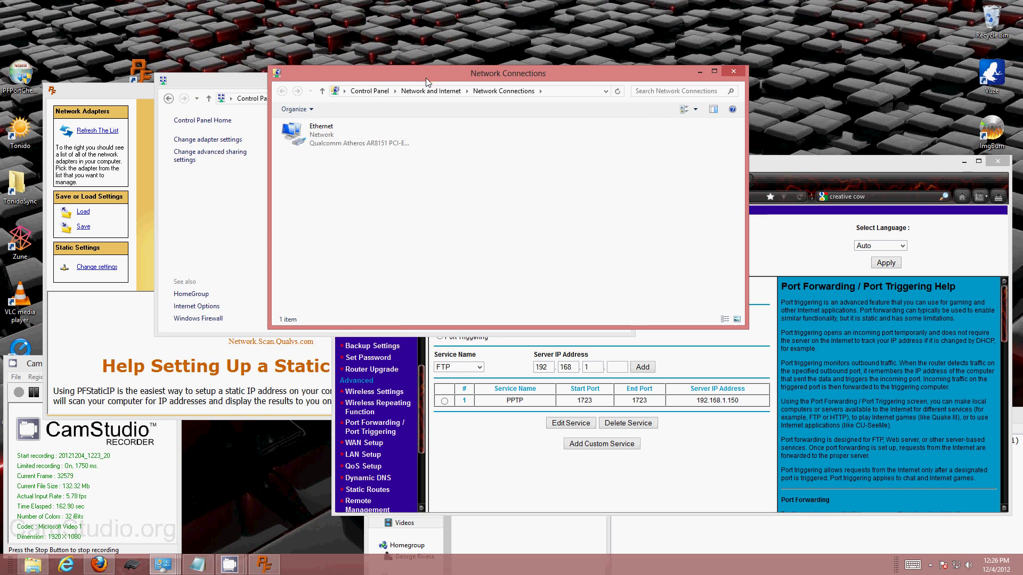
key("alt+f")
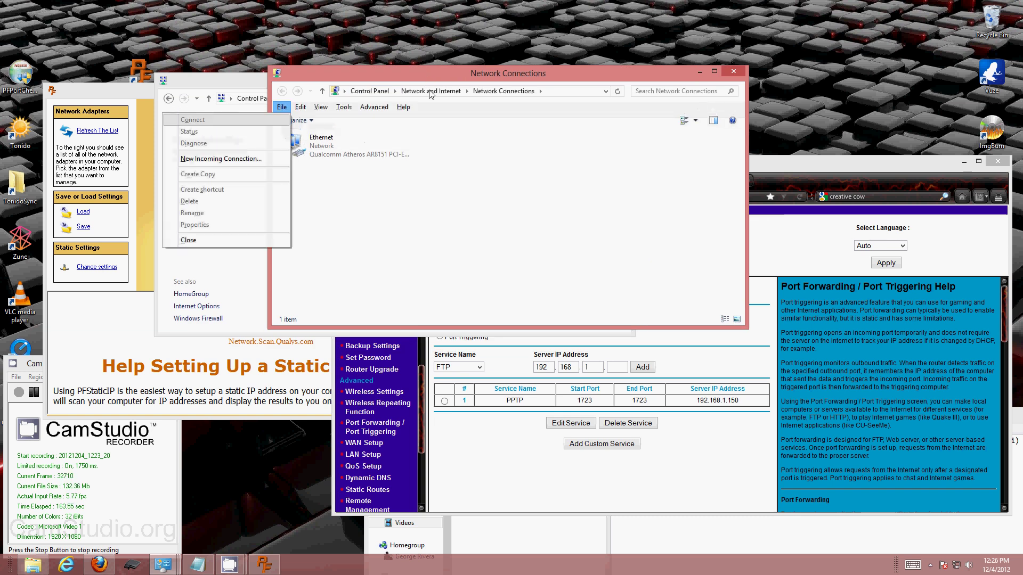
Start a New Incoming Connection, and begin then cancel adding a new user account
left_click(234, 161)
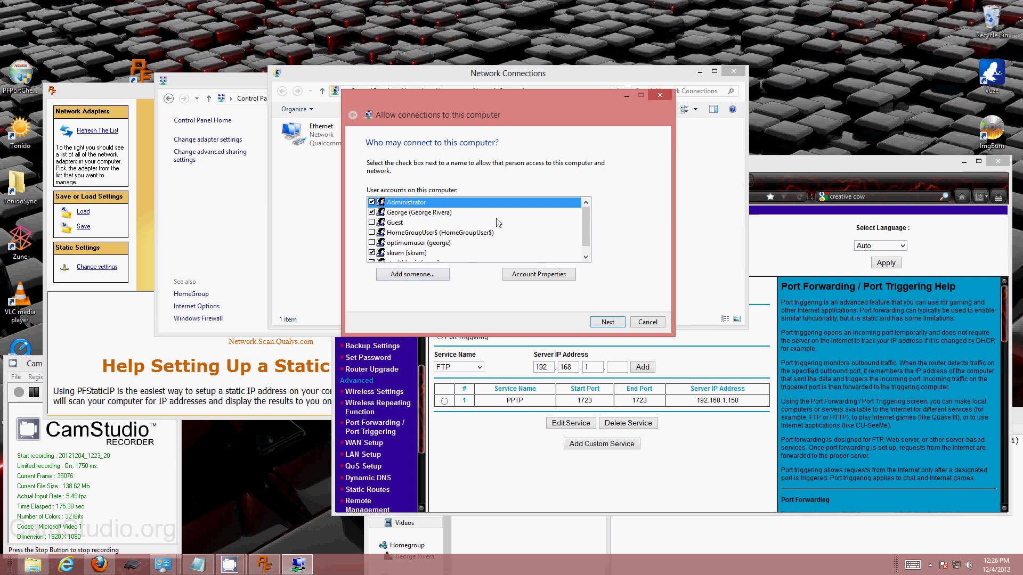
scroll(474, 250, "down", 1)
scroll(474, 251, "up", 1)
scroll(474, 251, "down", 1)
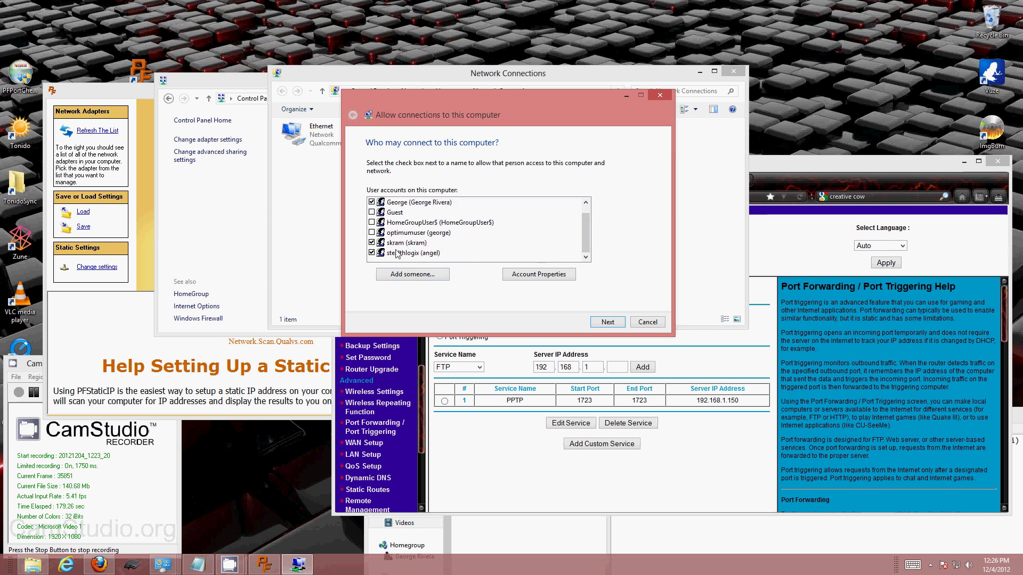
left_click(438, 276)
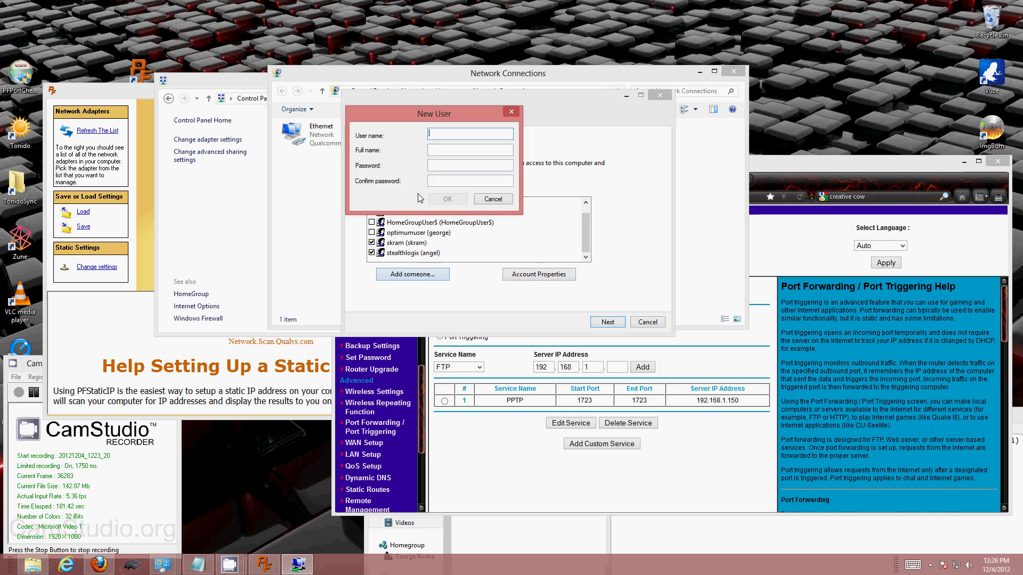
left_click(457, 168)
left_click(484, 202)
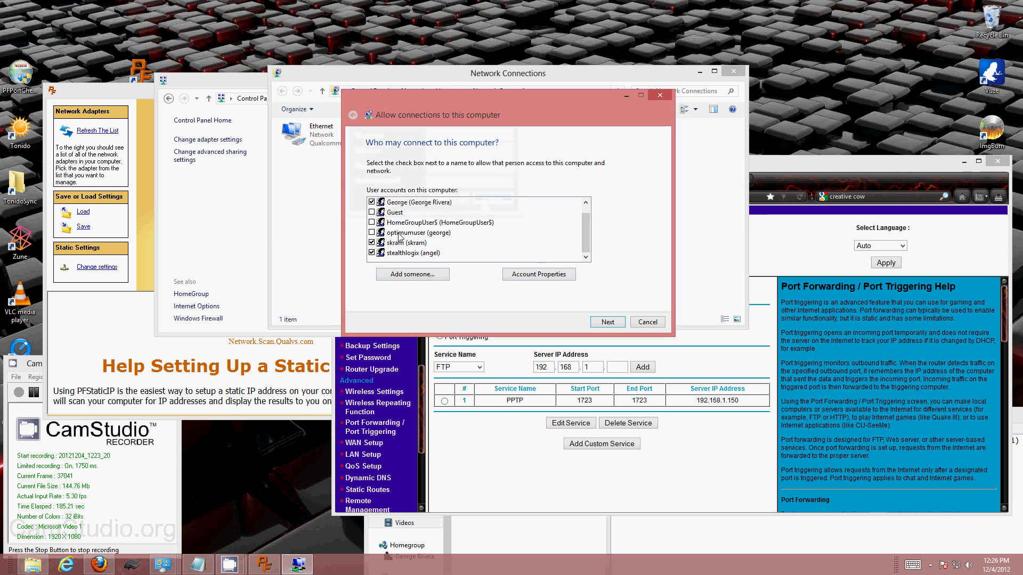
Keep the checked accounts, enable VPN Through the Internet, and allow access
left_click(606, 324)
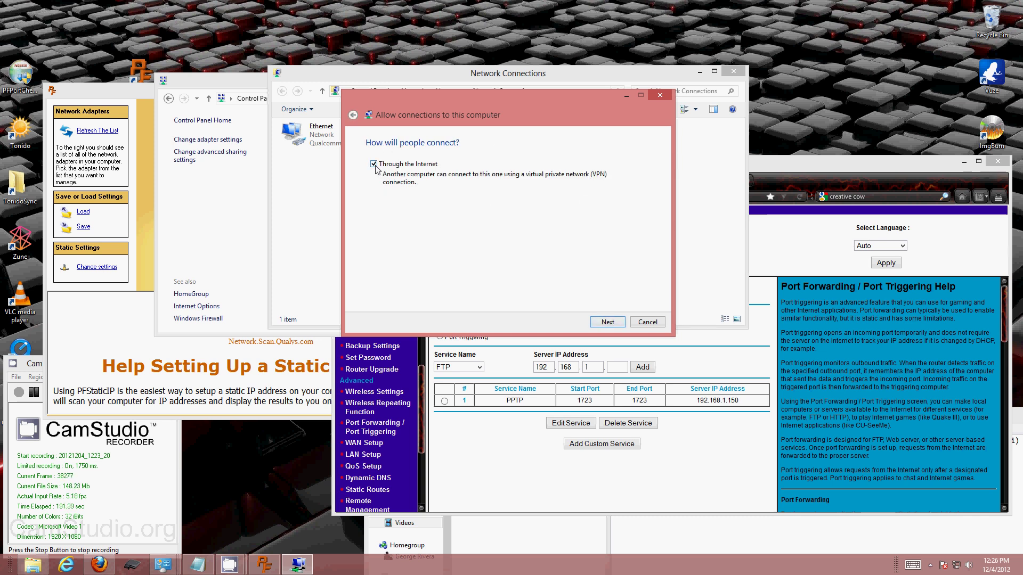
left_click(607, 322)
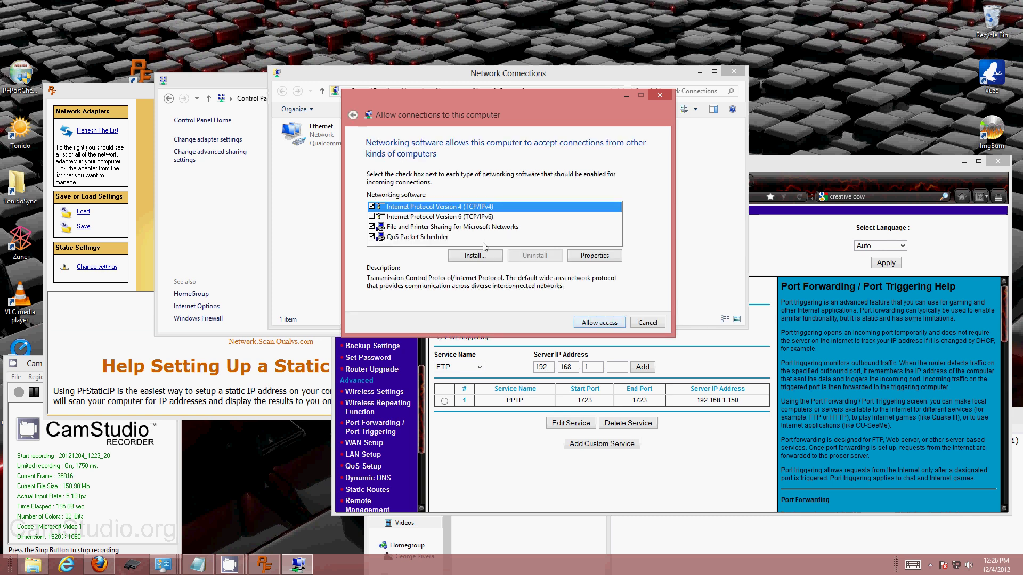
left_click(601, 323)
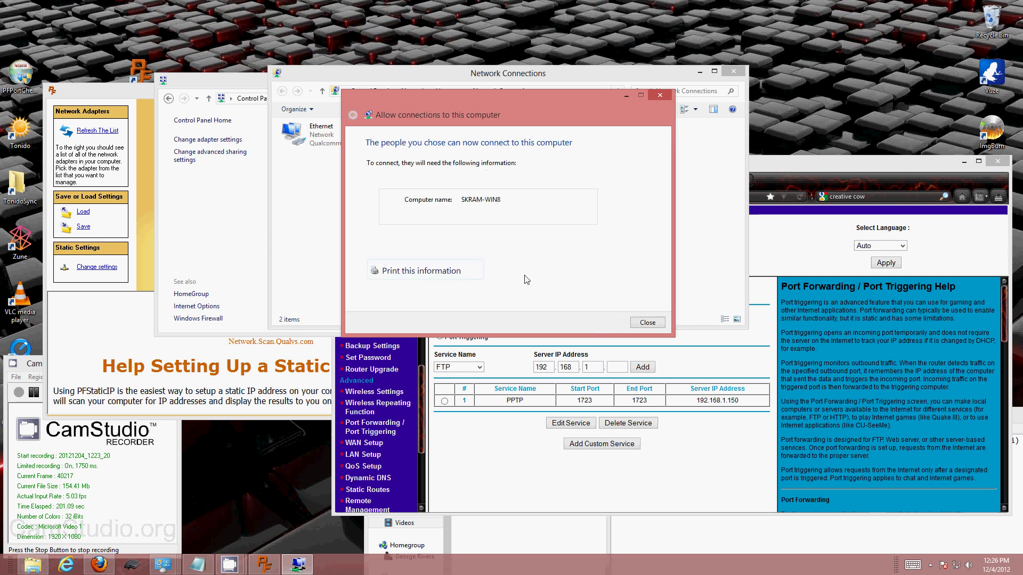
Close the finished wizard, leaving Incoming Connections beside Ethernet, and switch to the Open Port Check Tool tab
left_click_drag(496, 92, 574, 167)
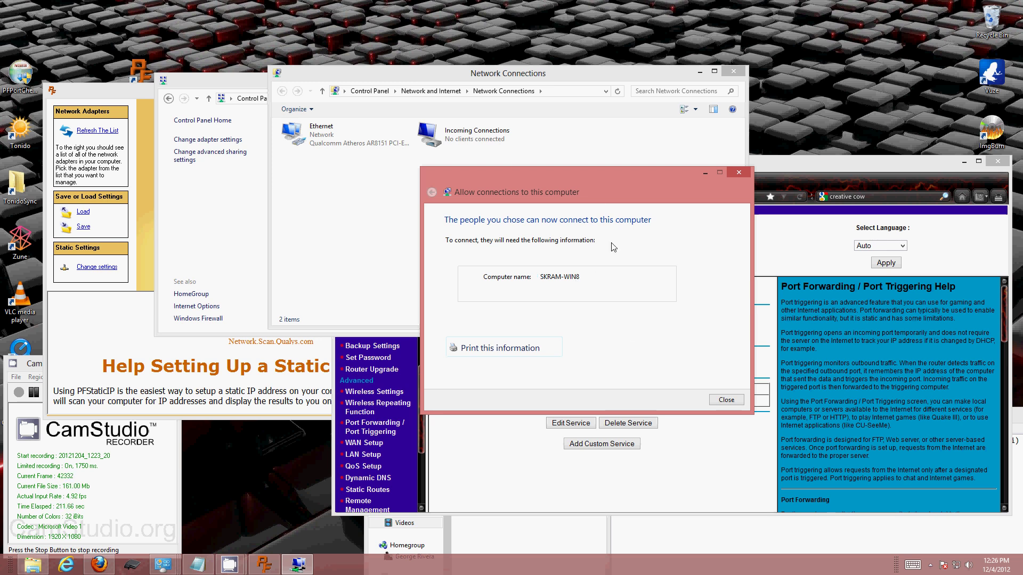
left_click_drag(610, 185, 451, 212)
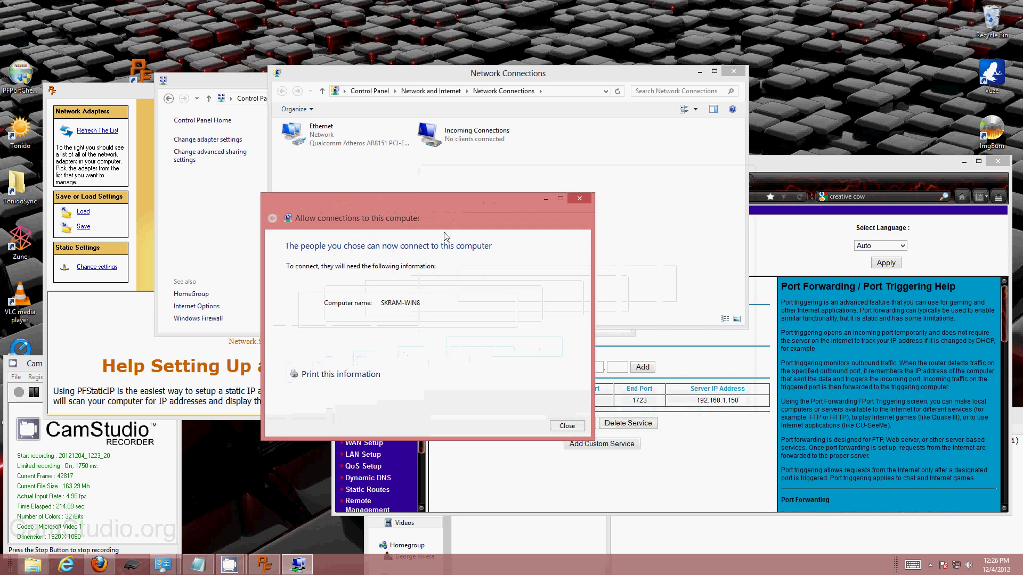
left_click(567, 426)
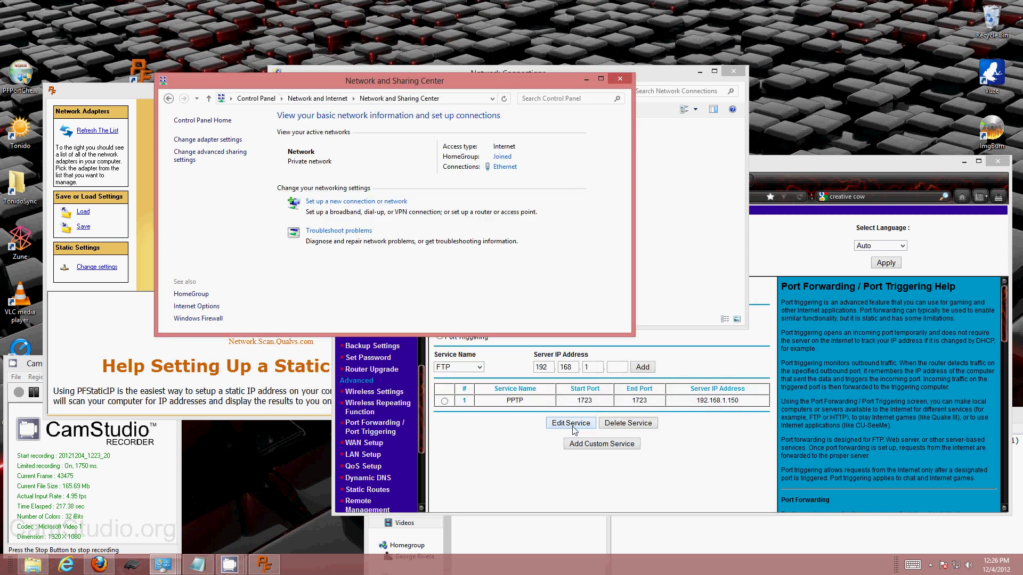
left_click(636, 208)
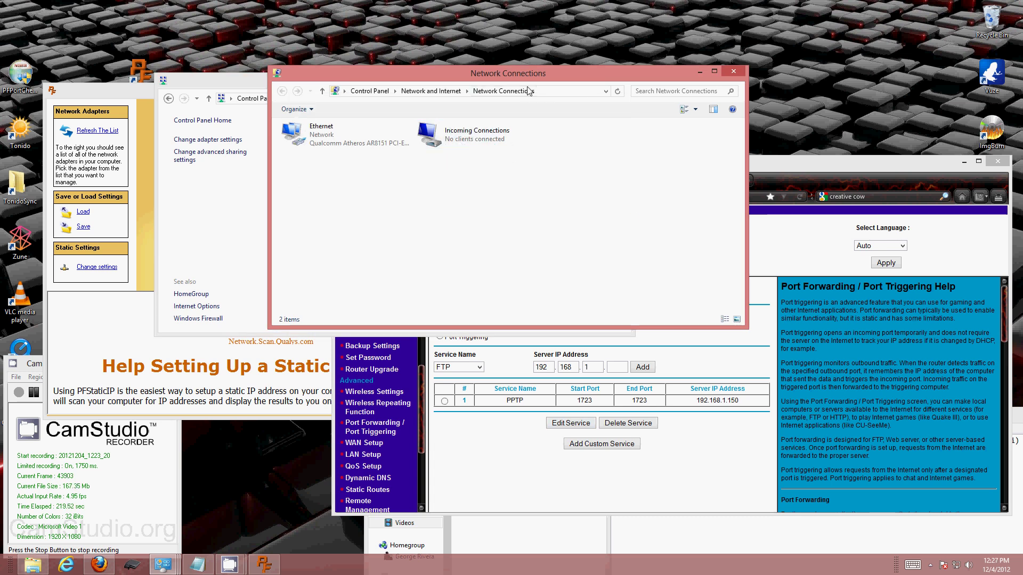
left_click_drag(559, 76, 421, 56)
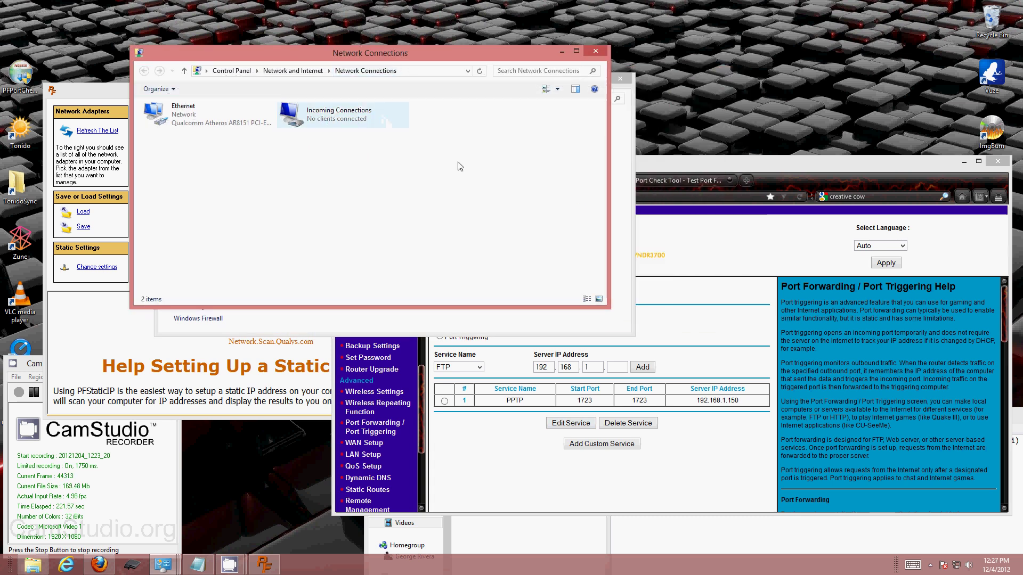
left_click_drag(781, 170, 617, 141)
left_click(490, 146)
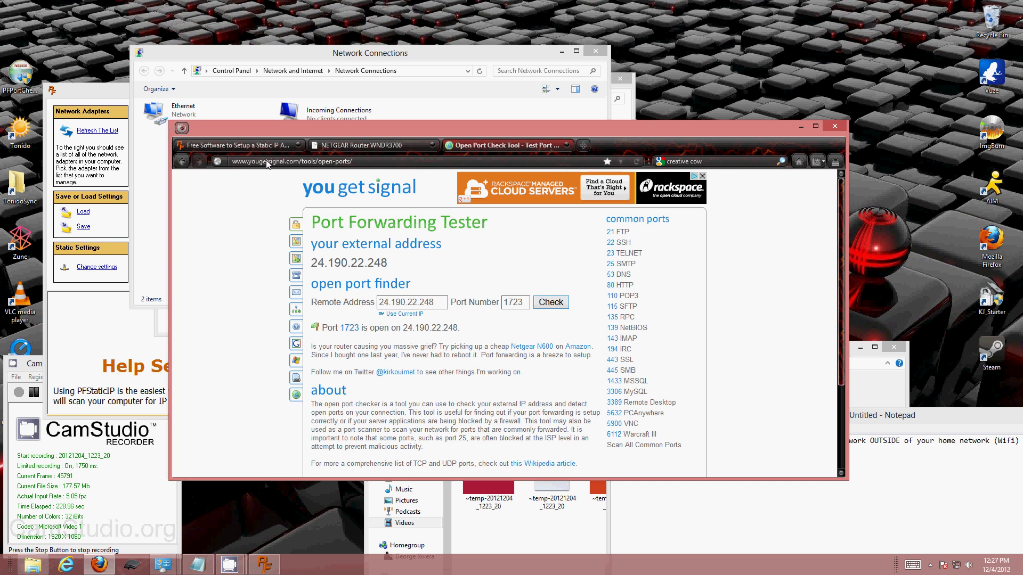
Reopen yougetsignal's Open Port Check Tool from Google results and enter port 1723
left_click(182, 163)
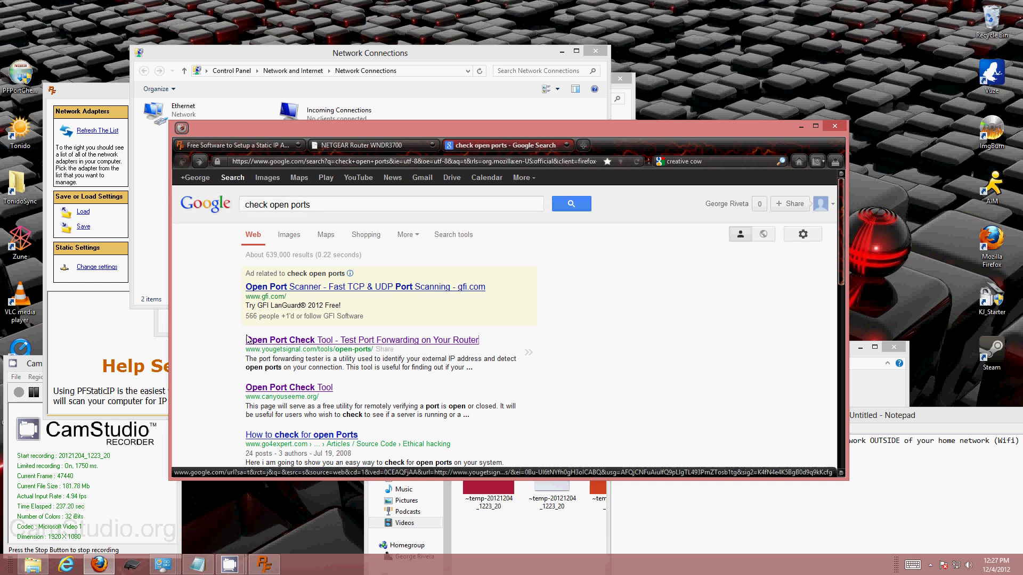
left_click(319, 340)
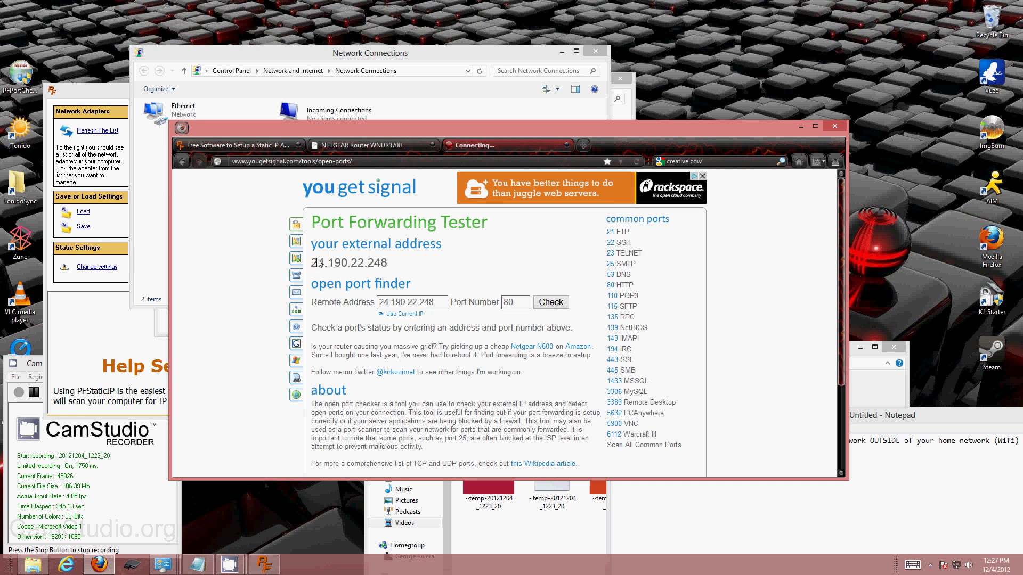
left_click_drag(314, 265, 393, 267)
left_click(393, 267)
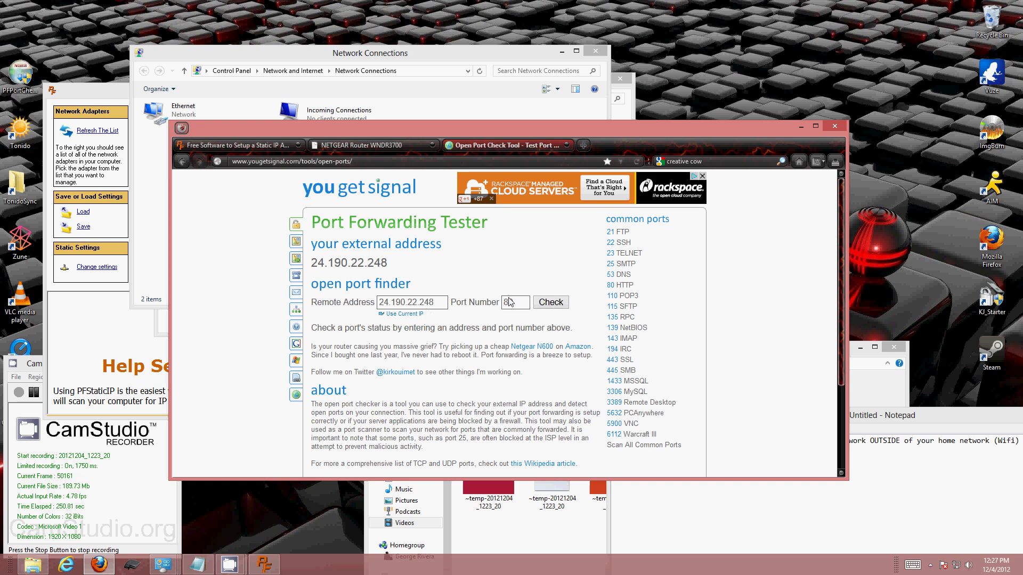
left_click_drag(516, 302, 488, 303)
type("1723")
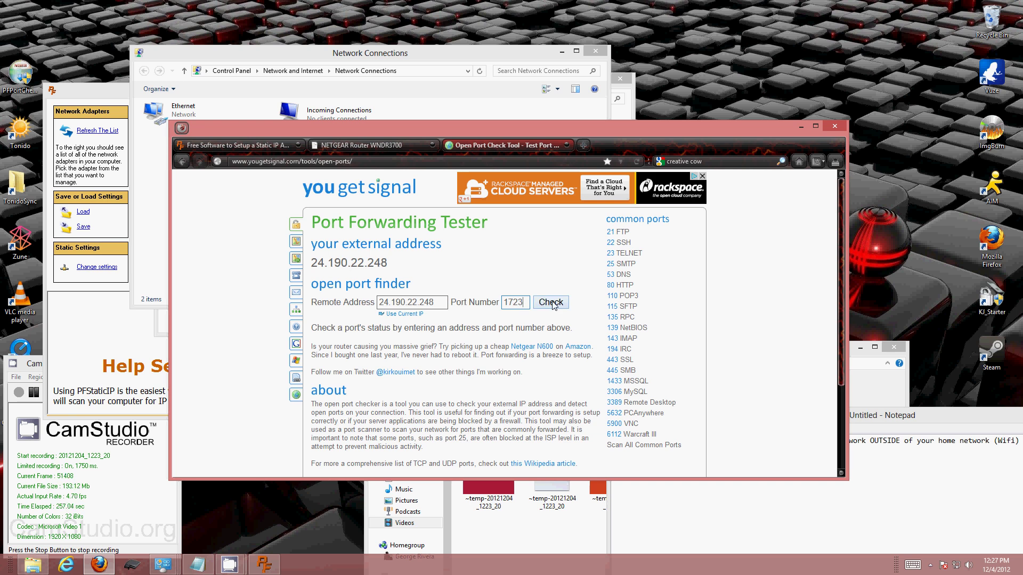